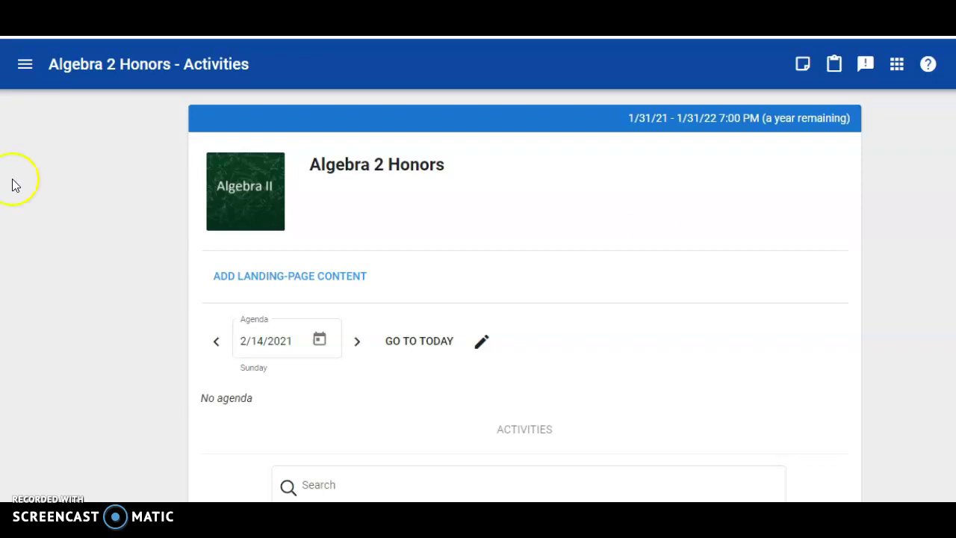
# Step: Open the Algebra 2 Honors Editor and expand Module 2: Linear Equations and Inequalities
pyautogui.click(26, 68)
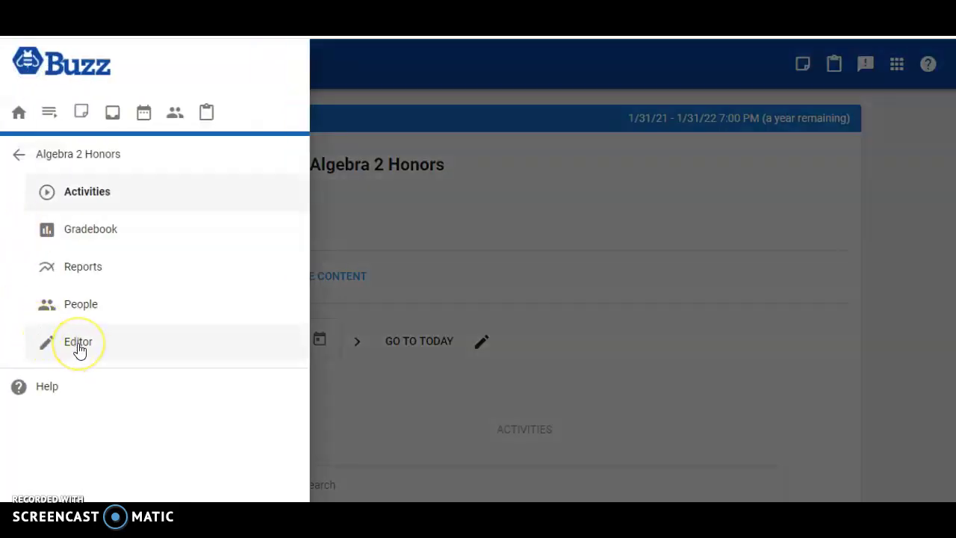
pyautogui.click(79, 345)
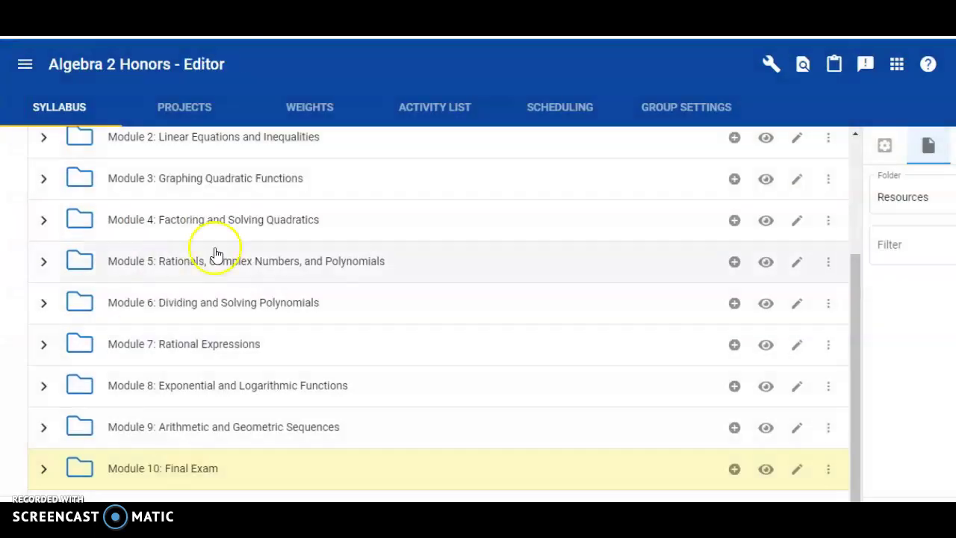
pyautogui.scroll(1, 538, 370)
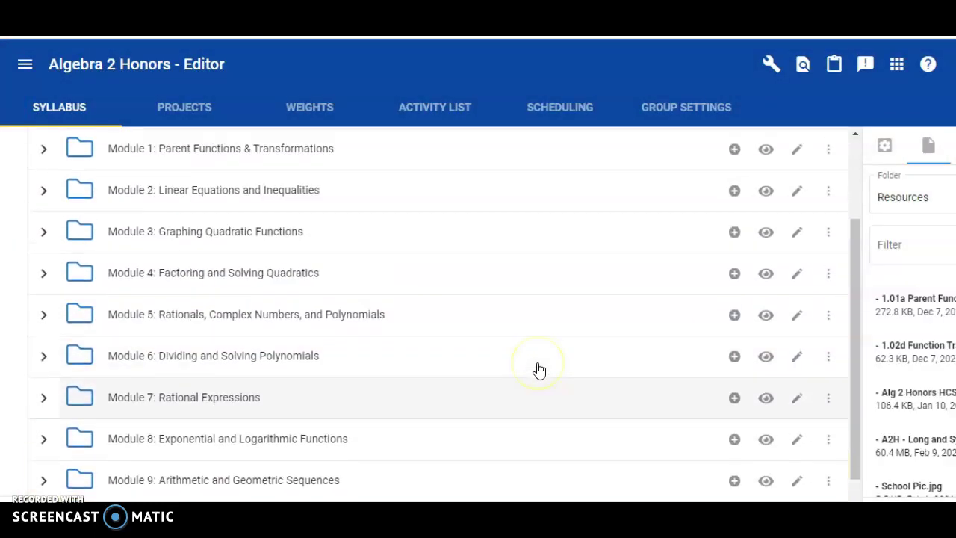
pyautogui.scroll(3, 539, 370)
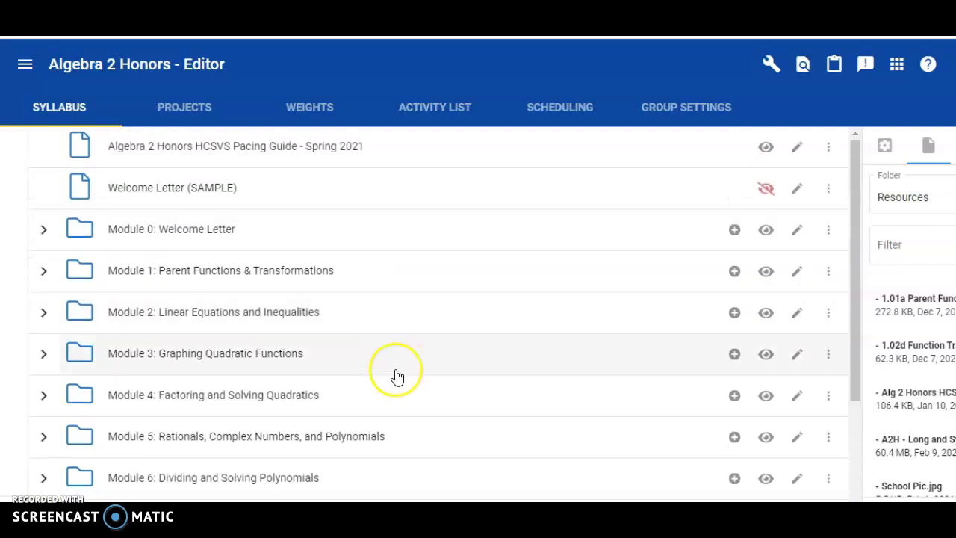
pyautogui.scroll(-2, 396, 377)
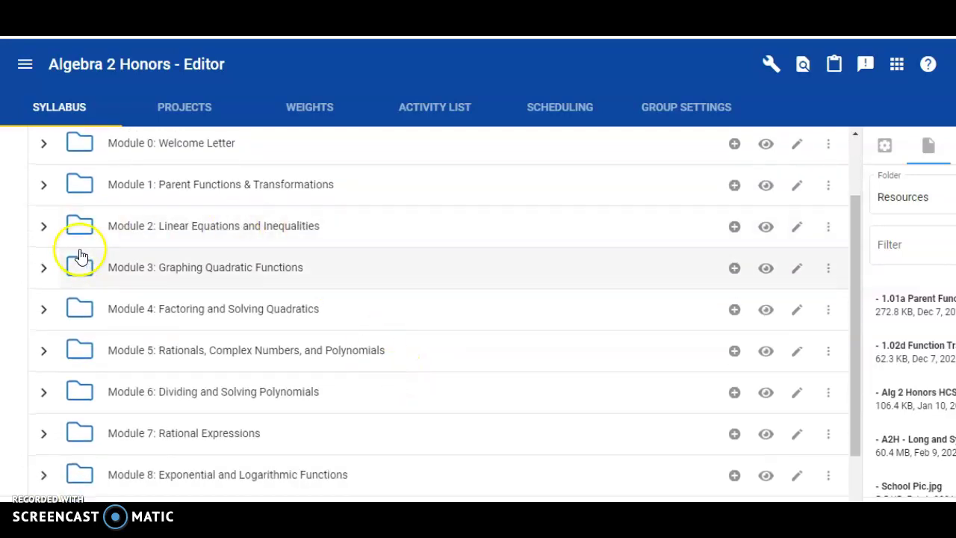
pyautogui.click(44, 230)
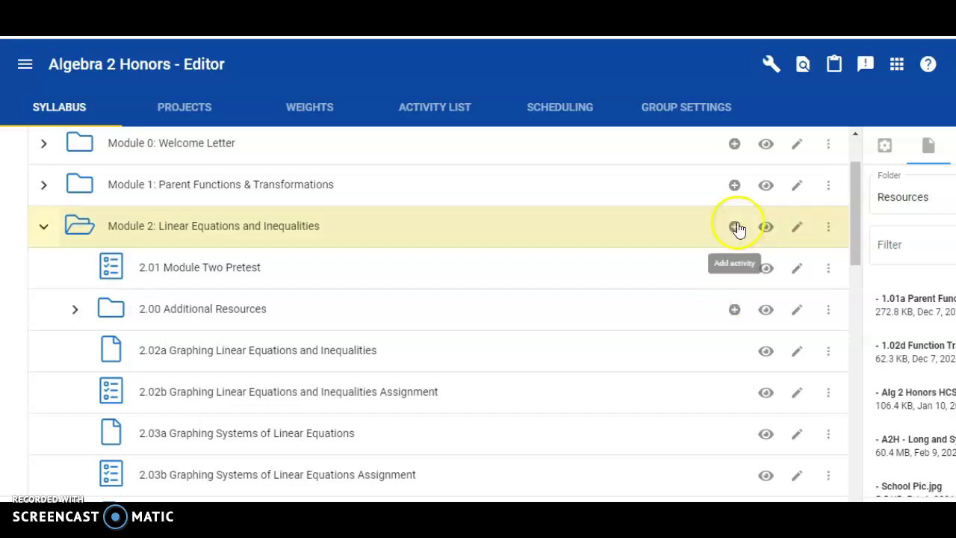
pyautogui.click(735, 230)
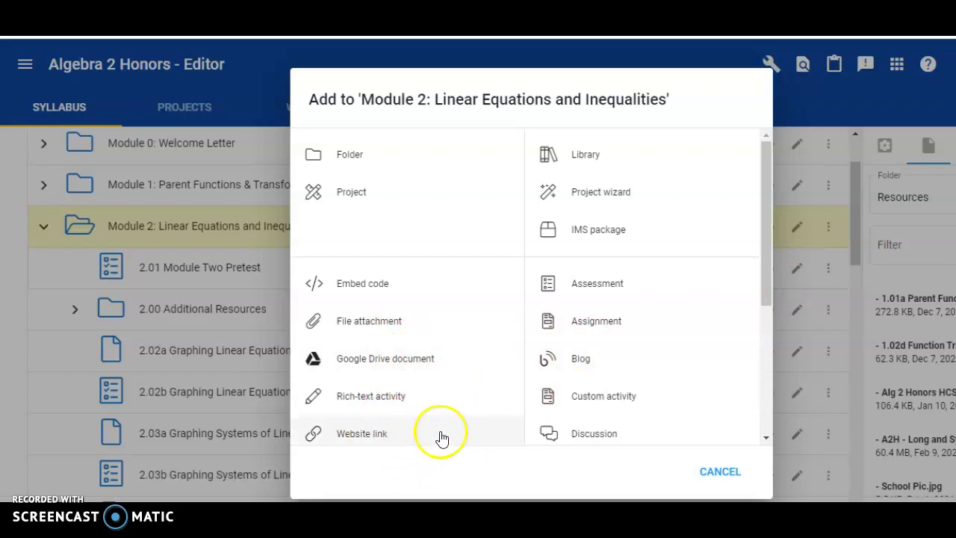
pyautogui.click(375, 290)
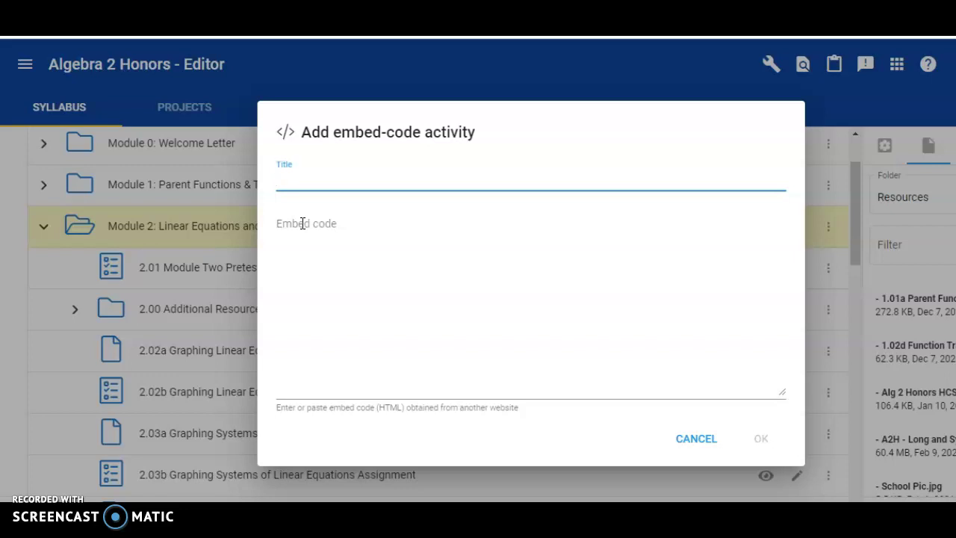
pyautogui.click(316, 179)
pyautogui.click(696, 439)
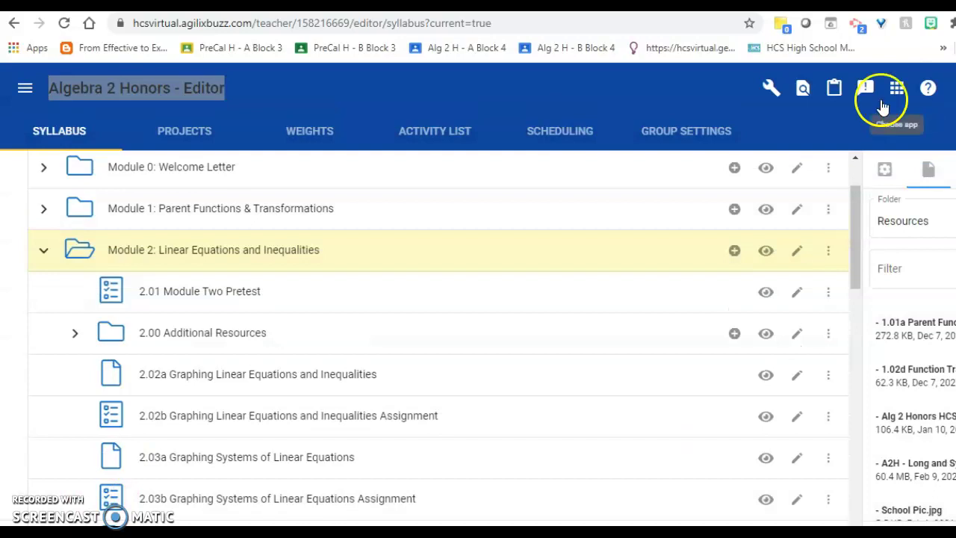
# Step: Record a full-desktop video with Screencastify to reach its sharing page
pyautogui.click(857, 27)
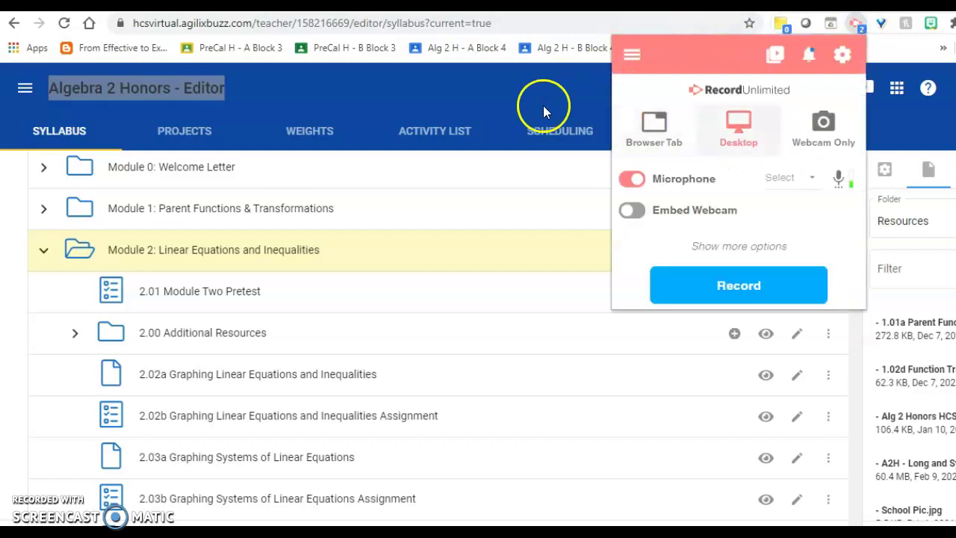
pyautogui.click(725, 140)
pyautogui.click(710, 285)
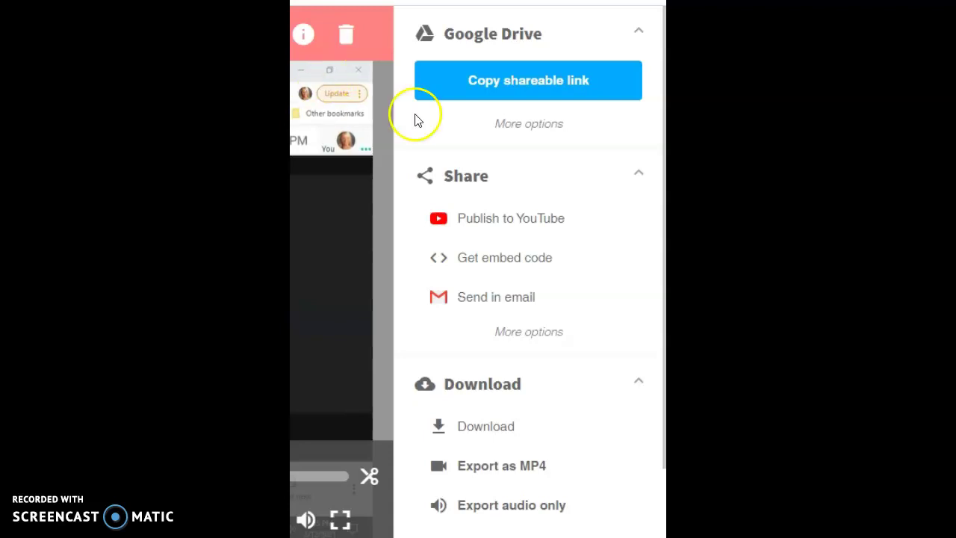
# Step: Copy the Screencastify recording's iframe embed code to the clipboard
pyautogui.click(550, 84)
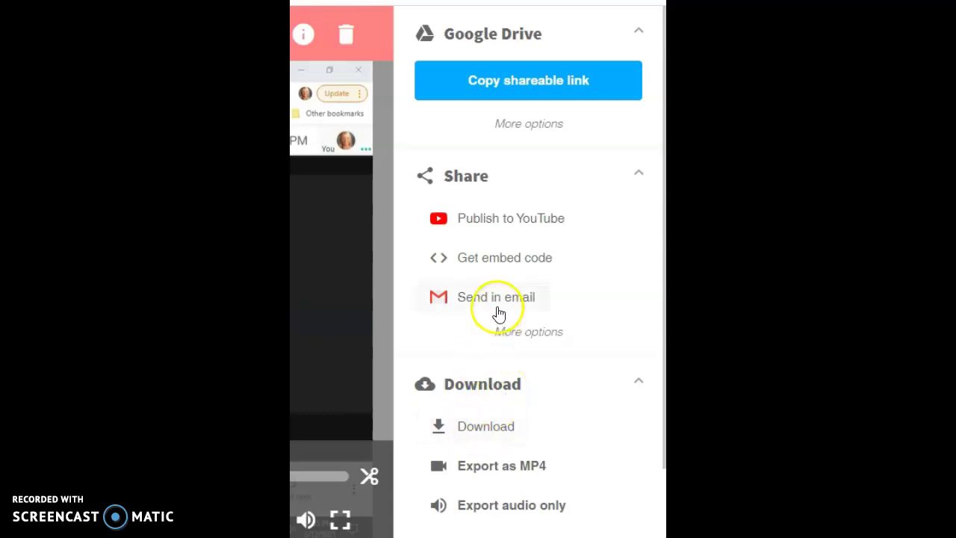
pyautogui.click(490, 261)
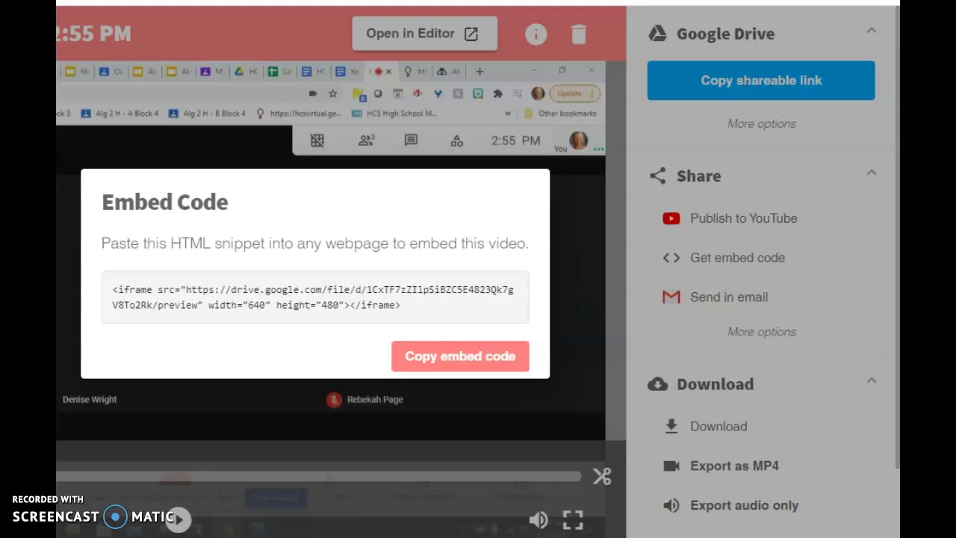
pyautogui.moveTo(112, 289); pyautogui.dragTo(393, 306)
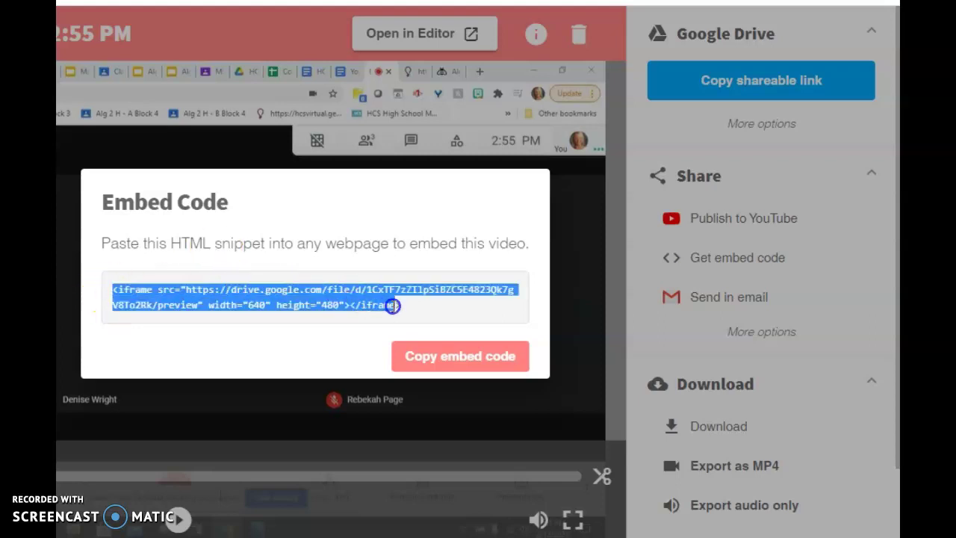
pyautogui.rightClick(364, 303)
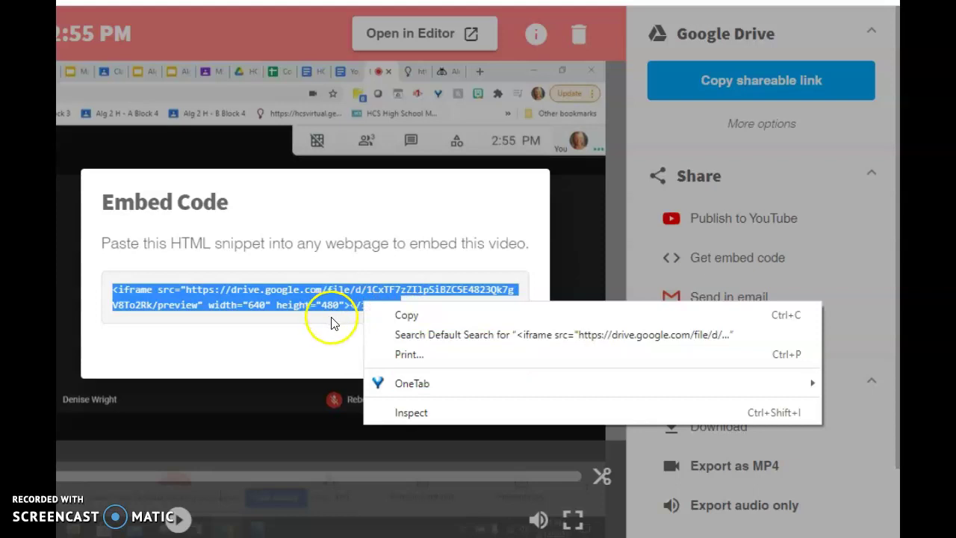
pyautogui.click(352, 267)
pyautogui.click(455, 357)
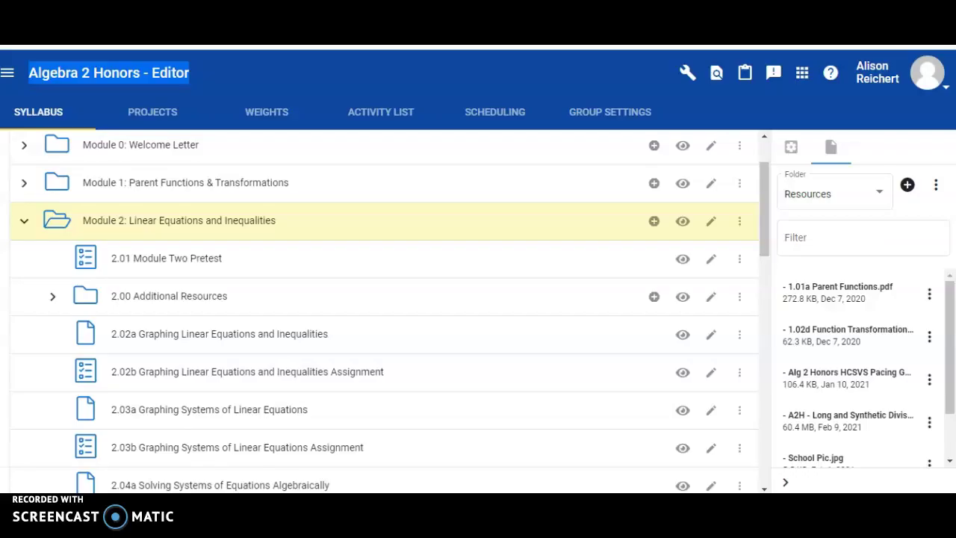
# Step: Add a Module 2 Embed code activity with the pasted video, titled 'Video: Module 2 Special Instructions'
pyautogui.click(654, 221)
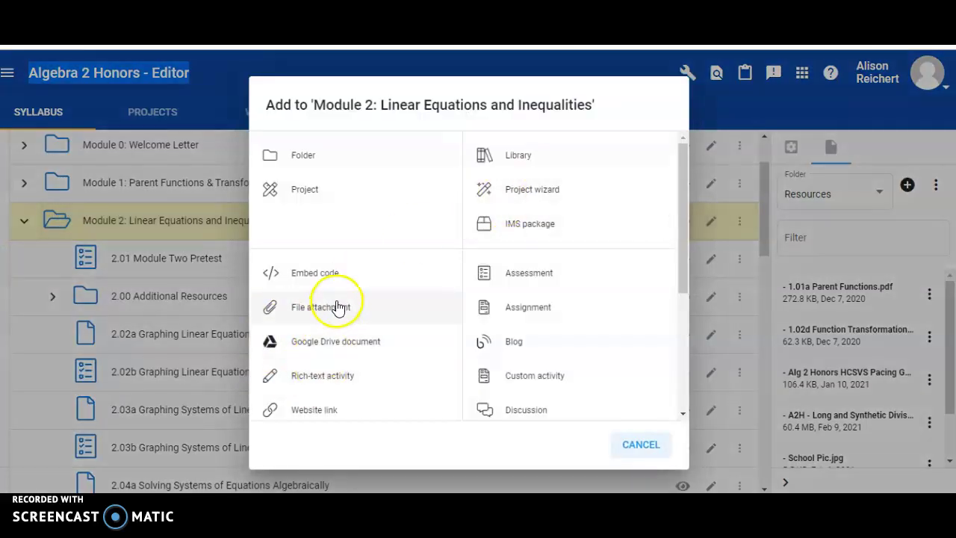
pyautogui.click(327, 280)
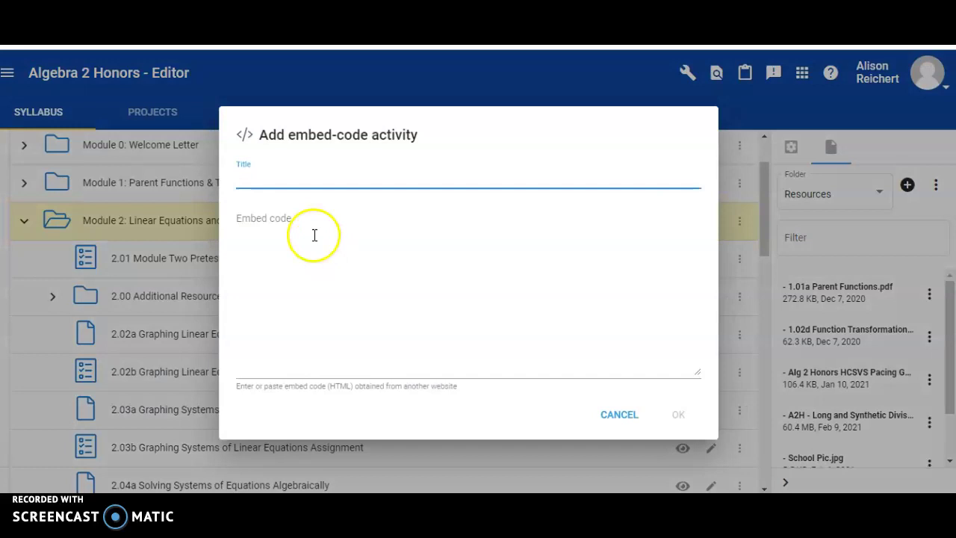
pyautogui.click(308, 230)
pyautogui.rightClick(308, 230)
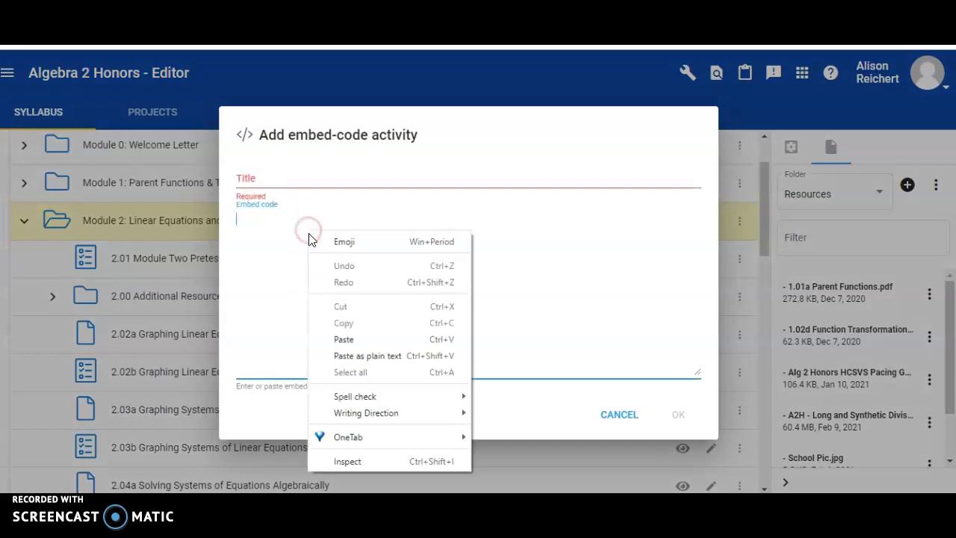
pyautogui.click(350, 334)
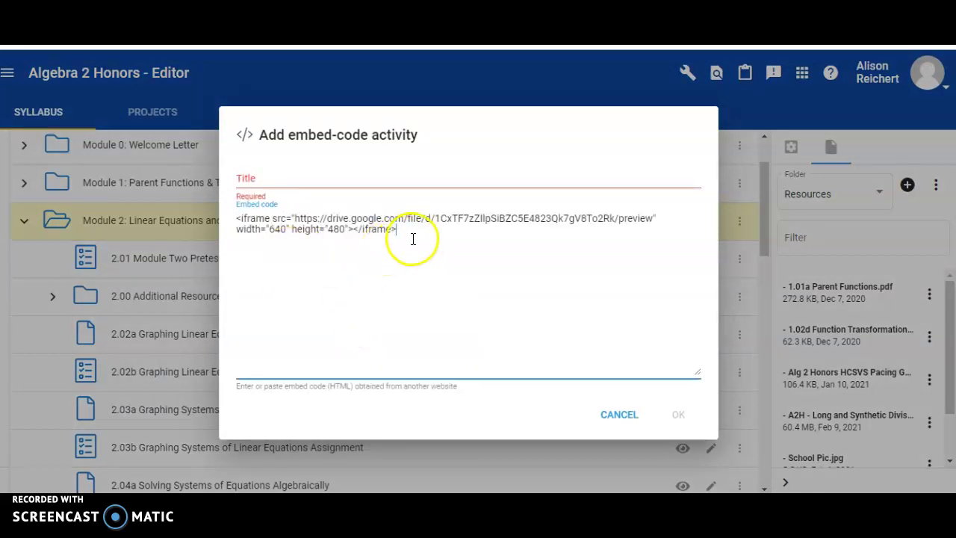
pyautogui.click(406, 180)
pyautogui.click(466, 164)
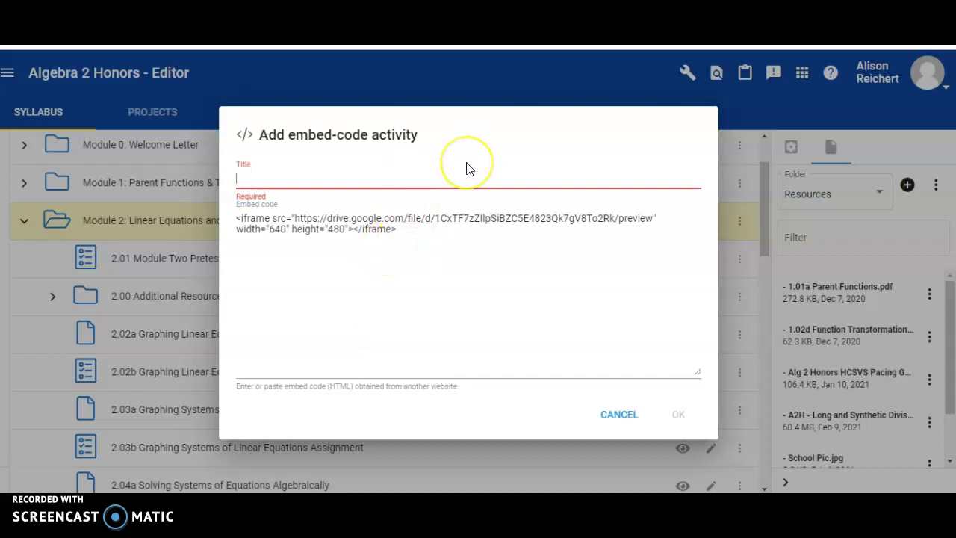
pyautogui.write('Video:')
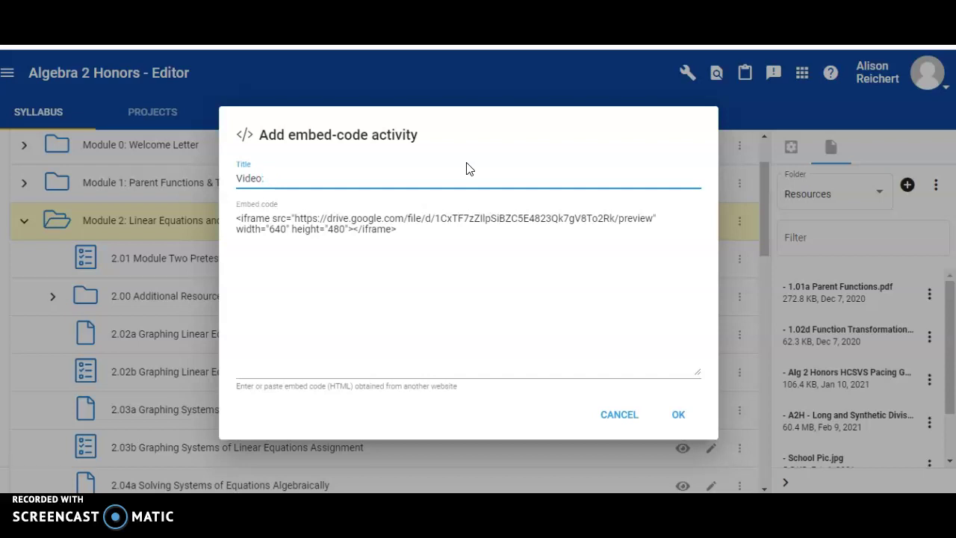
pyautogui.write('  Module 2 Special Instructions')
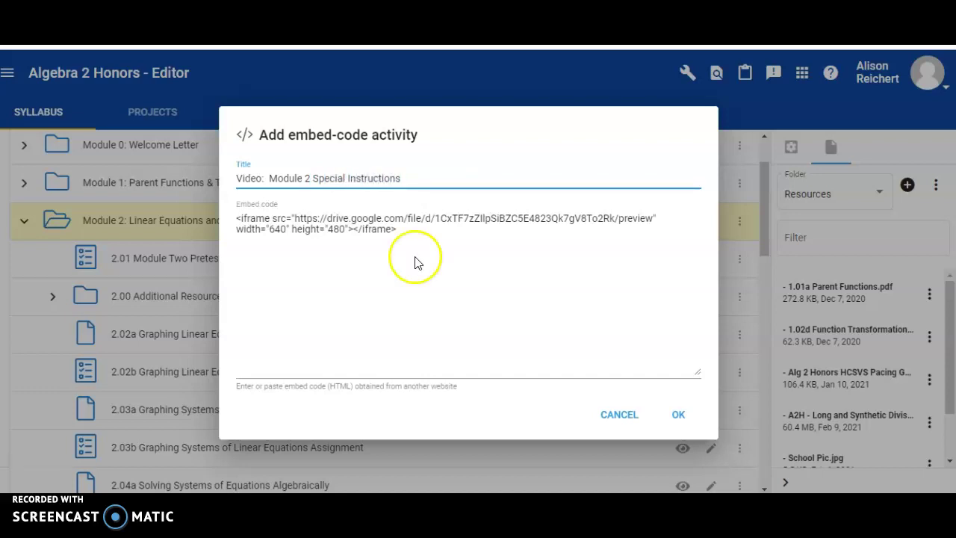
pyautogui.click(677, 416)
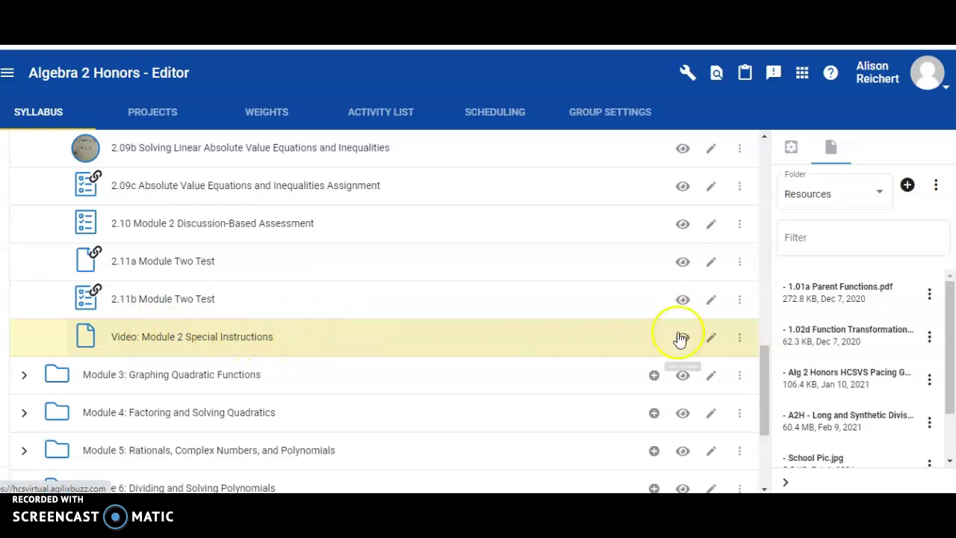
# Step: Move the video activity up one place, above 2.11b Module Two Test
pyautogui.click(741, 340)
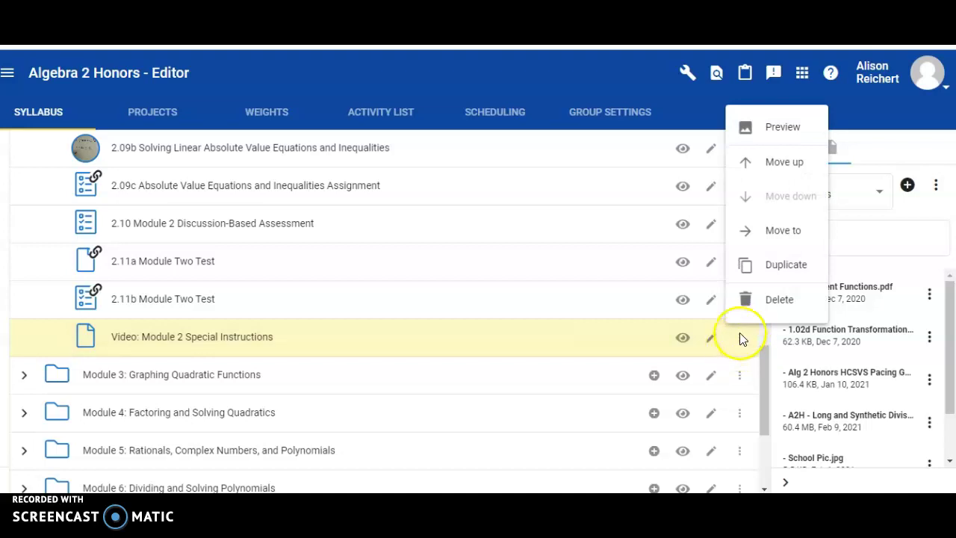
pyautogui.click(770, 161)
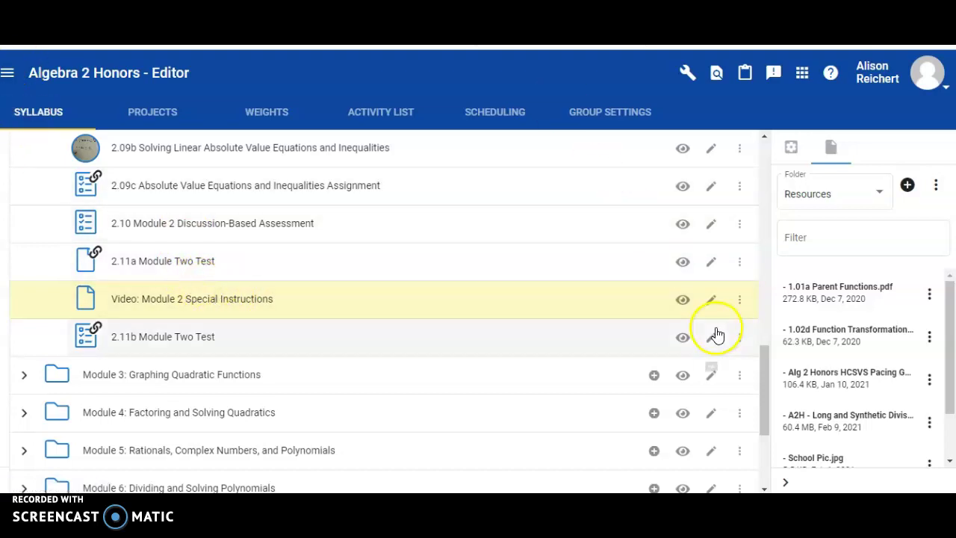
pyautogui.click(740, 300)
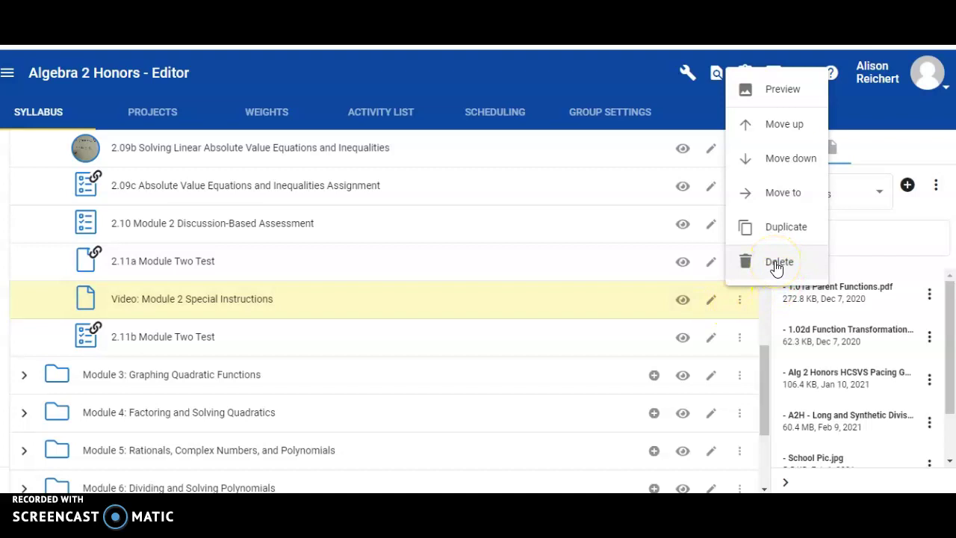
# Step: Toggle the eye icon so 'Video: Module 2 Special Instructions' is hidden
pyautogui.click(679, 302)
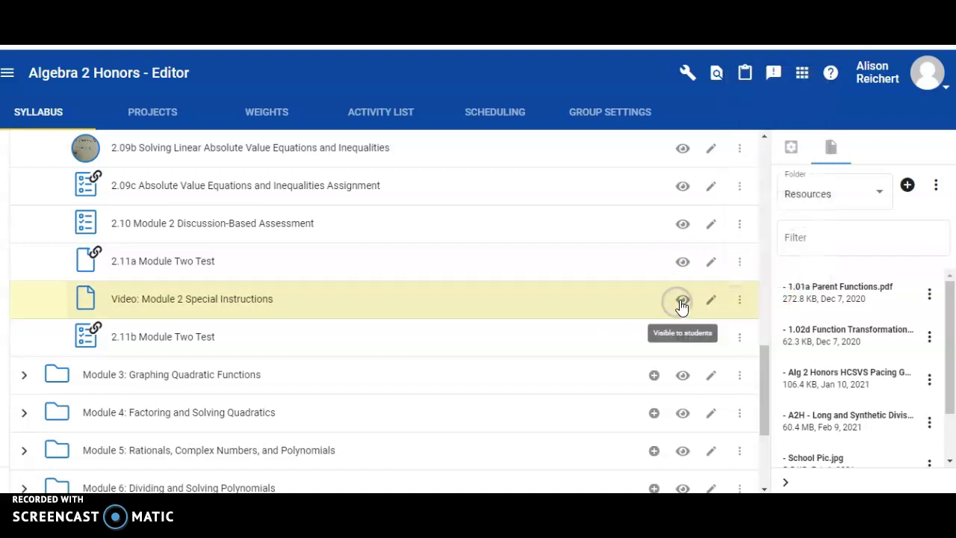
pyautogui.click(682, 303)
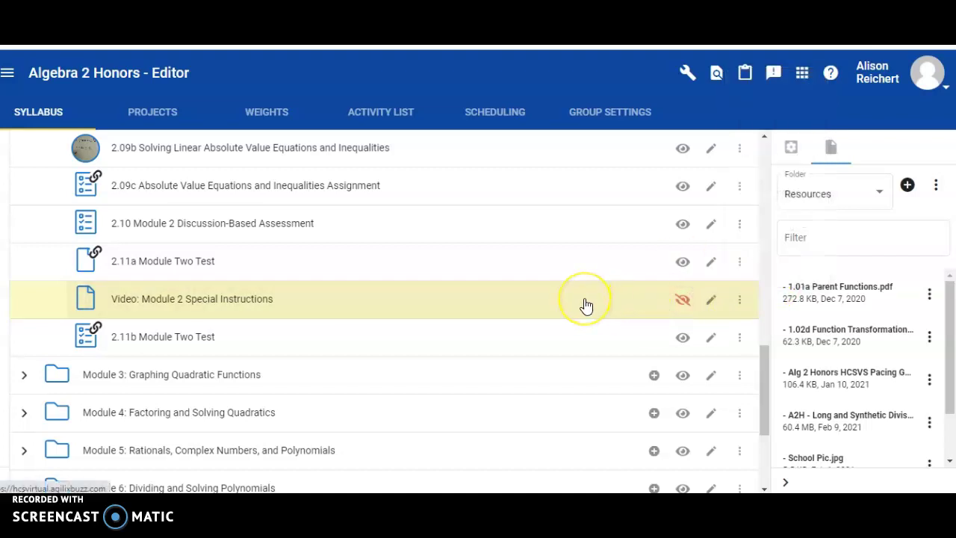